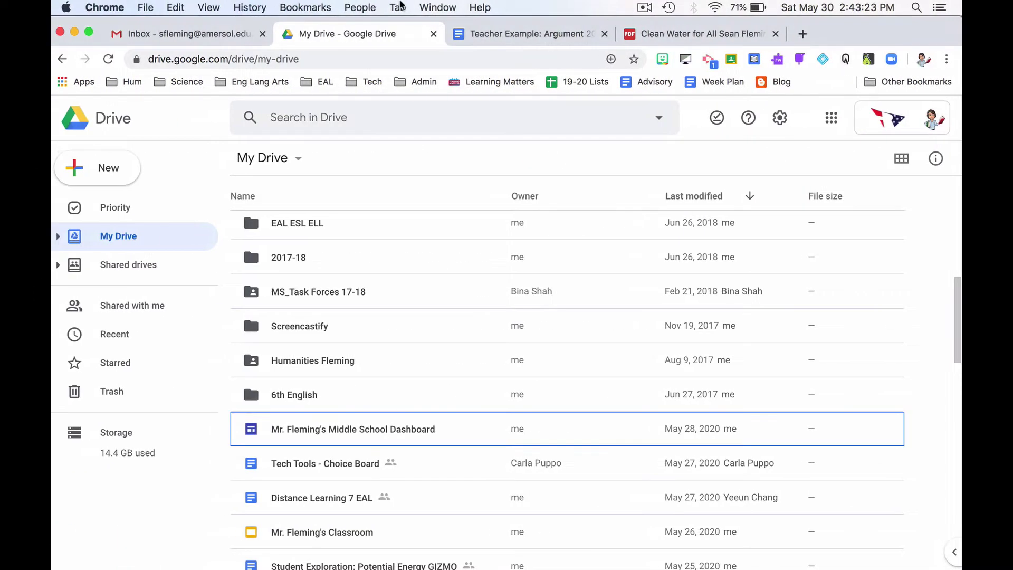
Create a new blank Google Docs document from Drive's New menu
{"action": "left_click", "coordinate": [118, 174]}
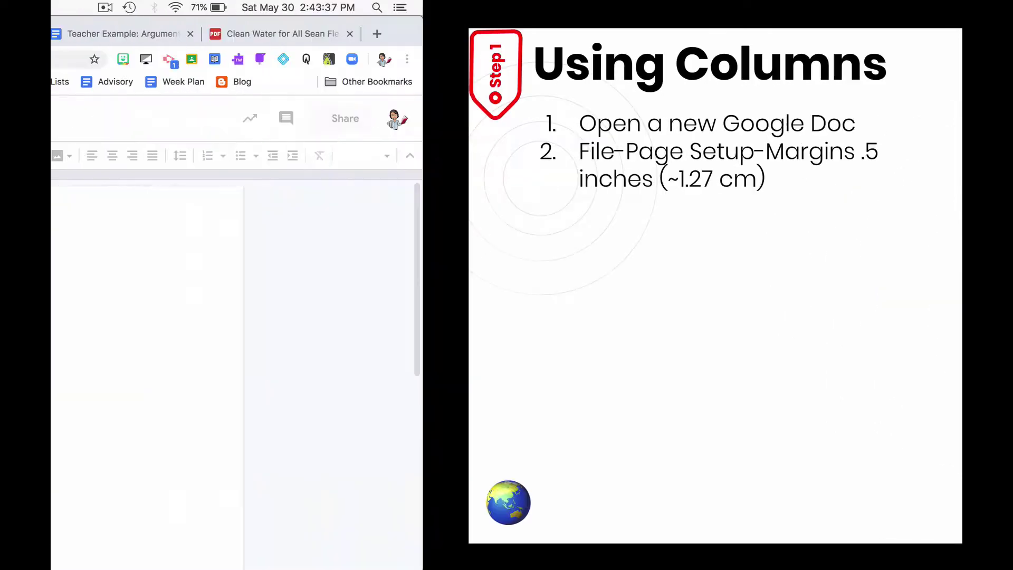
In Page setup, set the top, bottom, left and right margins to 0.5 inches
{"action": "left_click", "coordinate": [106, 130]}
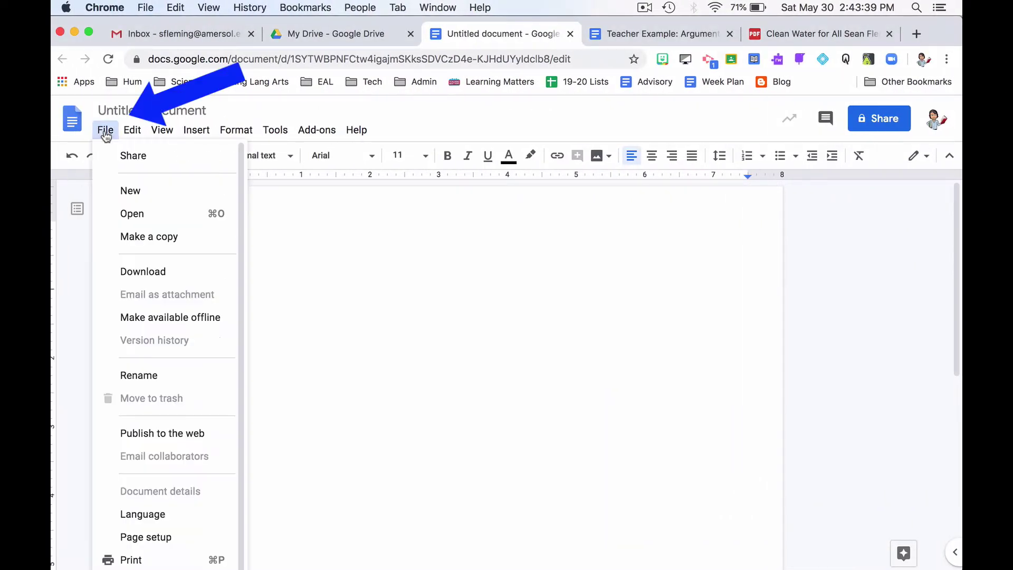
{"action": "left_click", "coordinate": [158, 537]}
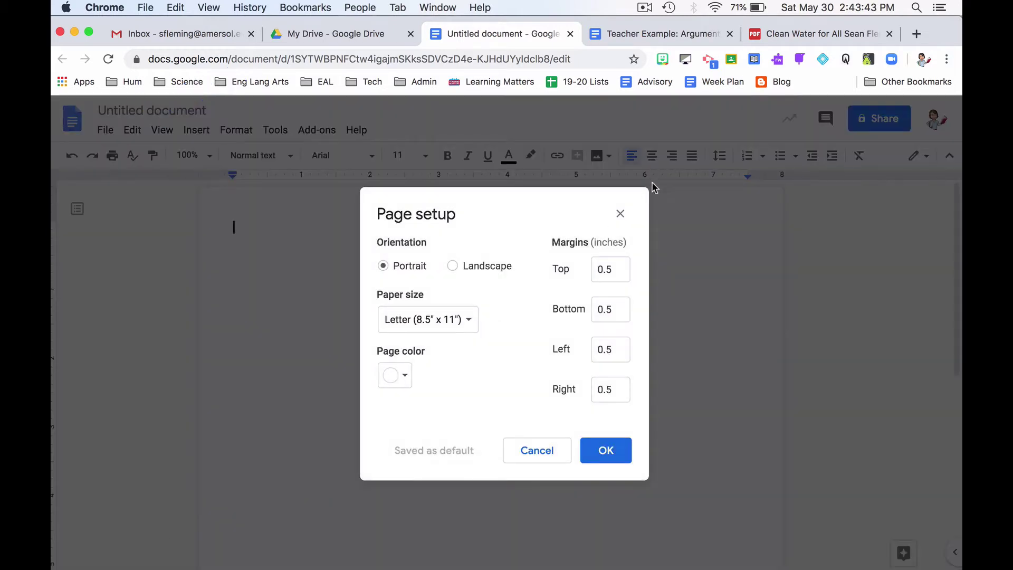
{"action": "left_click_drag", "start_coordinate": [548, 238], "coordinate": [617, 388]}
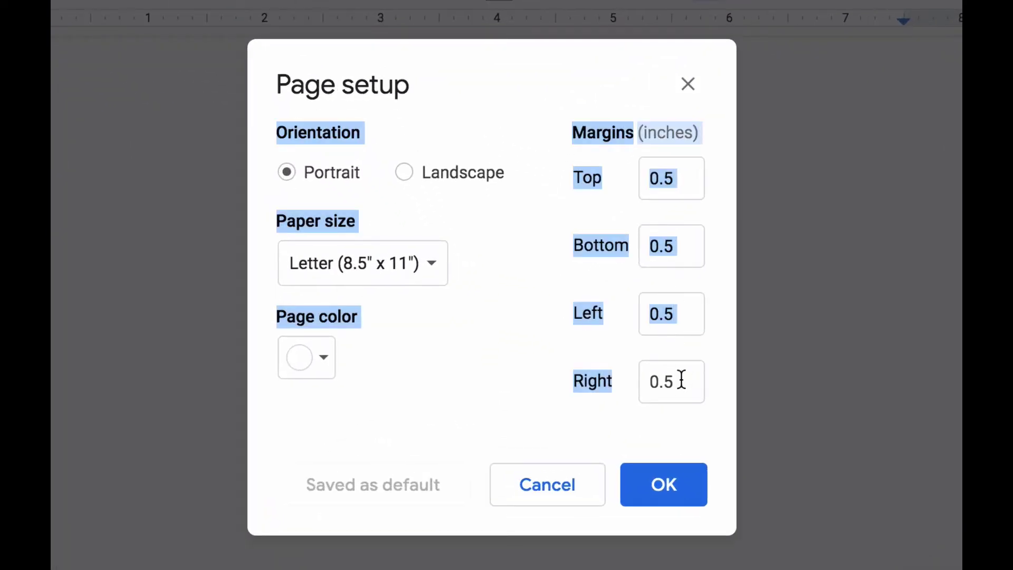
{"action": "left_click", "coordinate": [673, 479]}
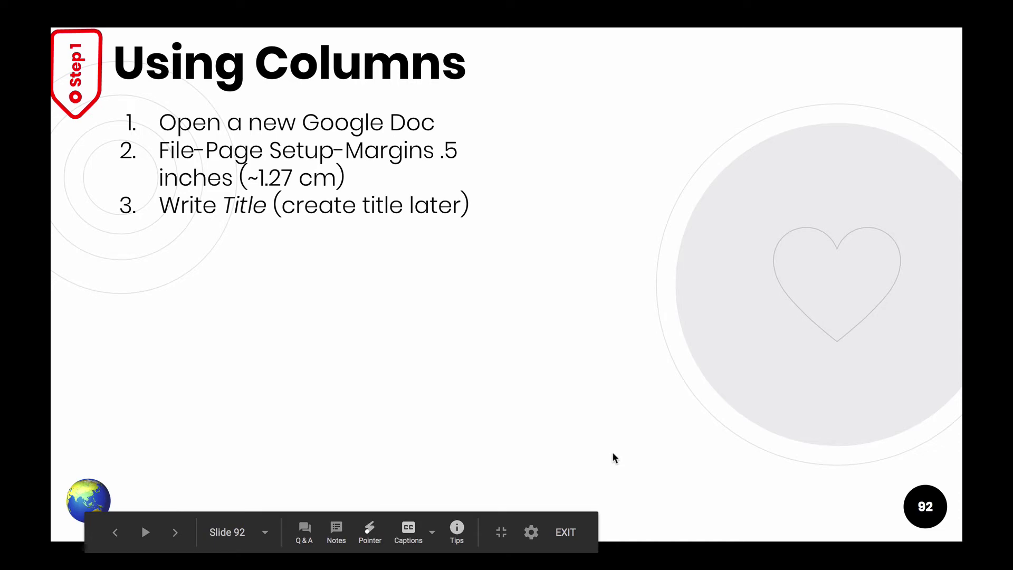
Add a centered 'Title' line with the author's name beneath, then left-align the next line
{"action": "key", "text": "ctrl+Left"}
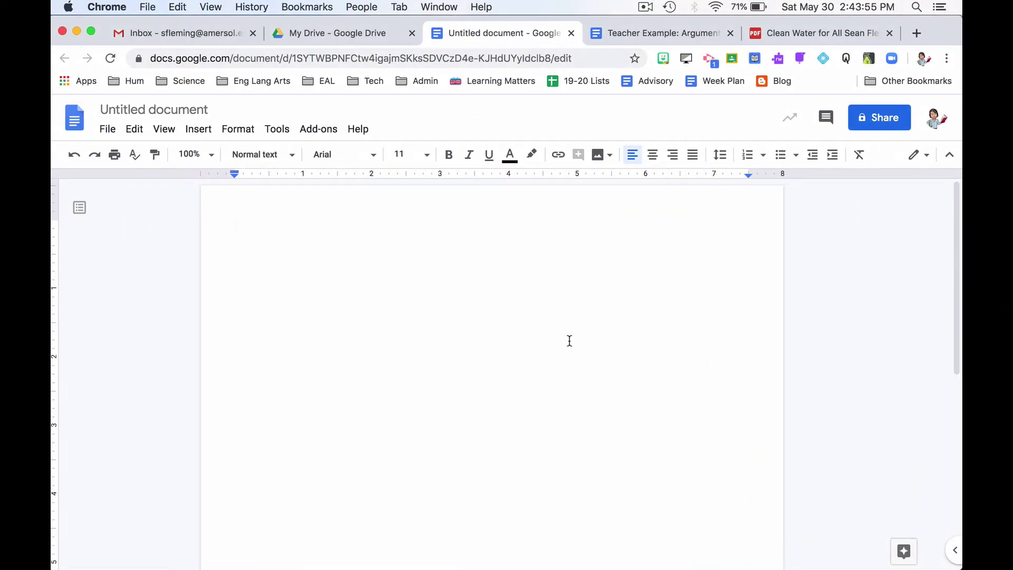
{"action": "type", "text": "Title"}
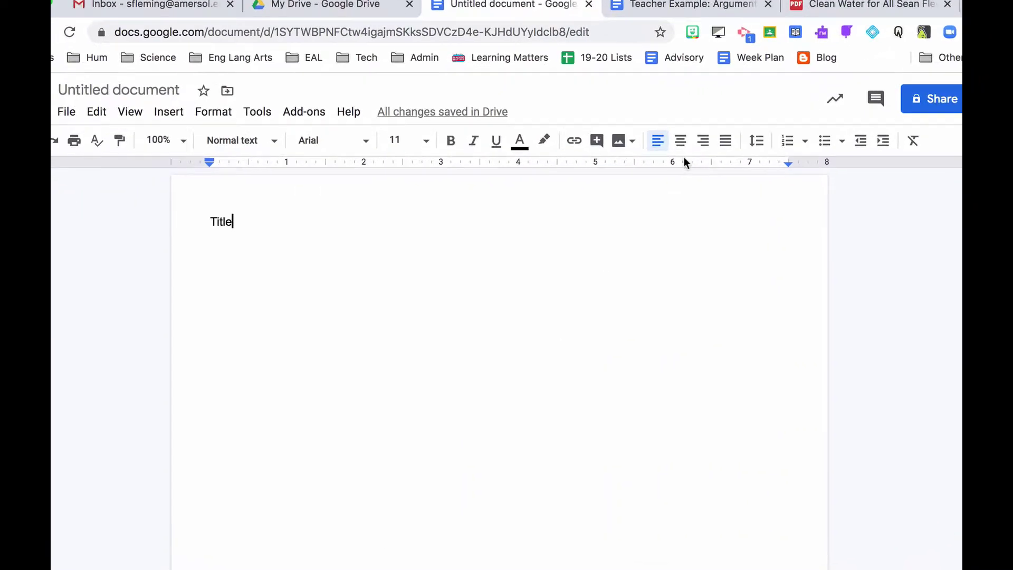
{"action": "left_click", "coordinate": [758, 103]}
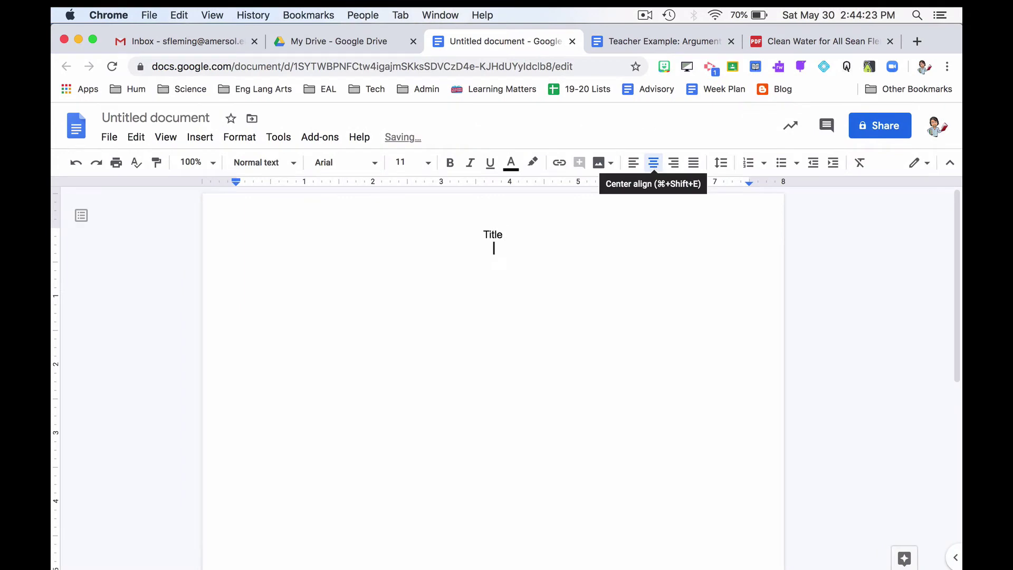
{"action": "type", "text": "Sean Fleming"}
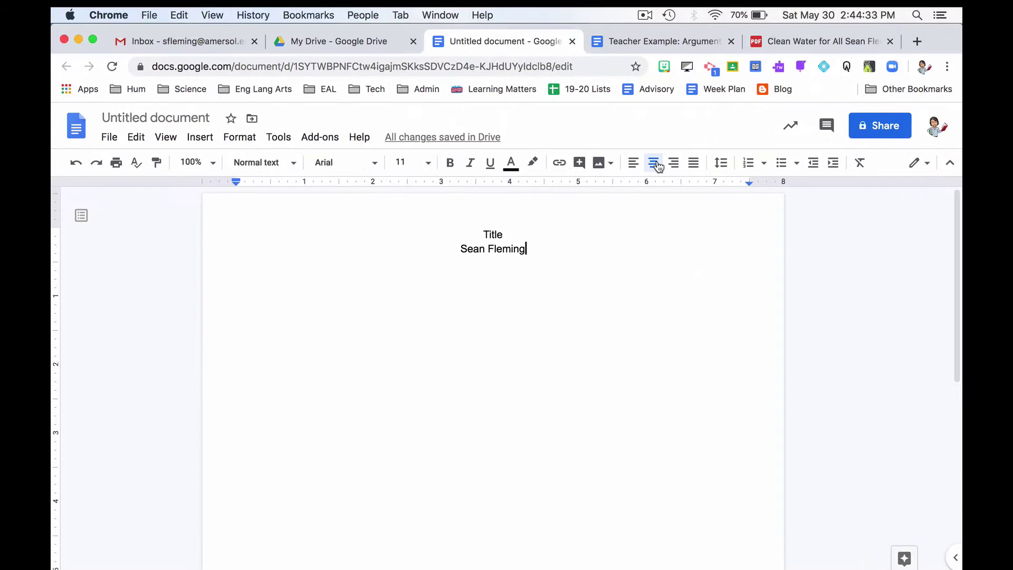
{"action": "key", "text": "Return"}
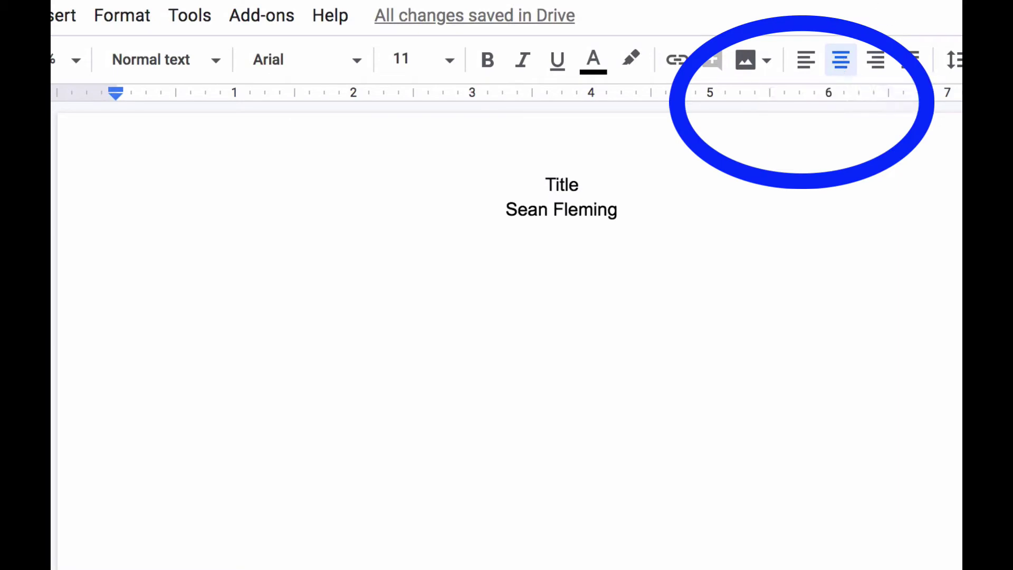
{"action": "left_click", "coordinate": [803, 71]}
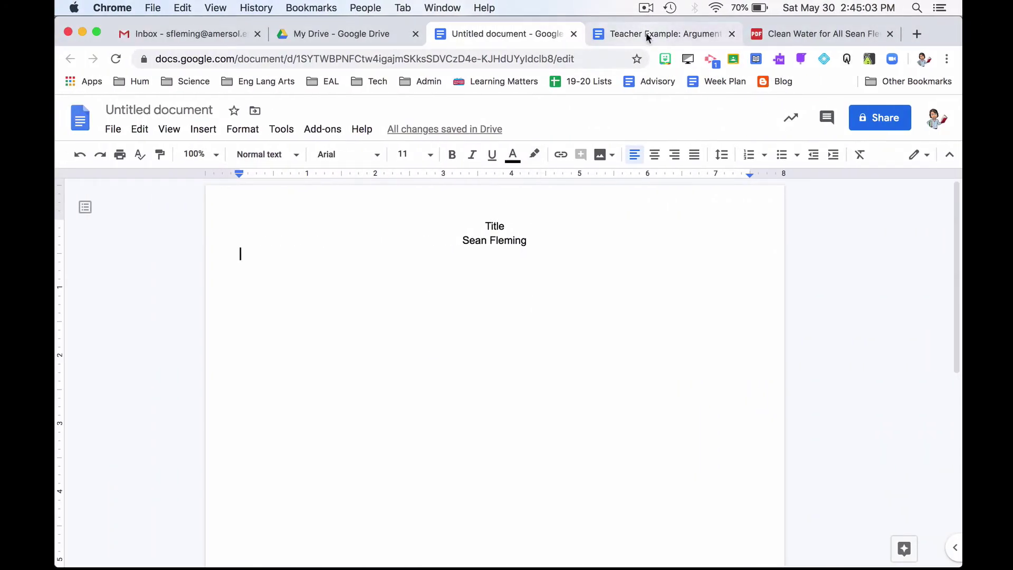
In the Teacher Example document, locate the essay from the Lead heading downward
{"action": "left_click", "coordinate": [646, 33]}
{"action": "scroll", "coordinate": [480, 293], "scroll_direction": "up", "scroll_amount": 4}
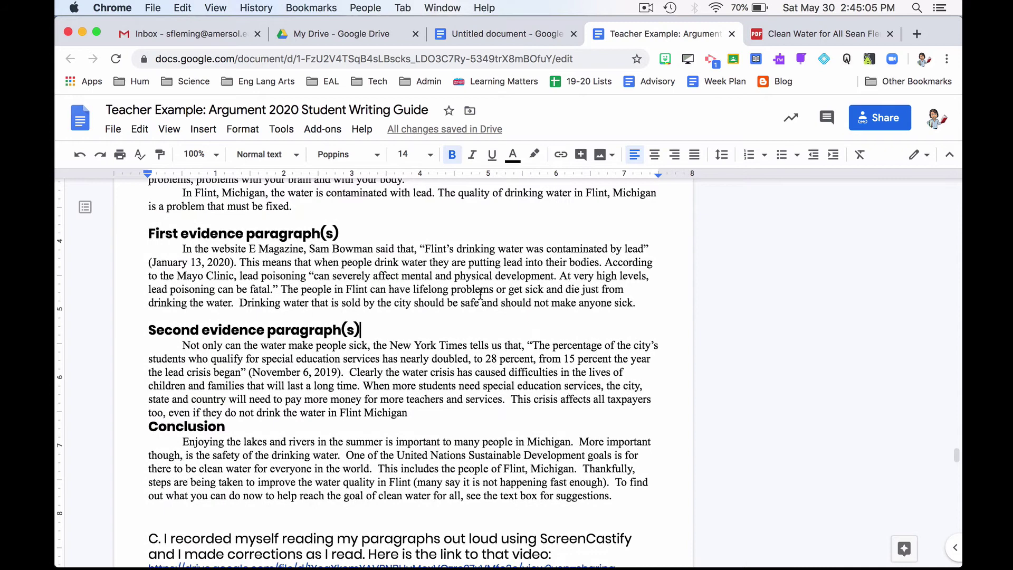
{"action": "scroll", "coordinate": [480, 294], "scroll_direction": "up", "scroll_amount": 3}
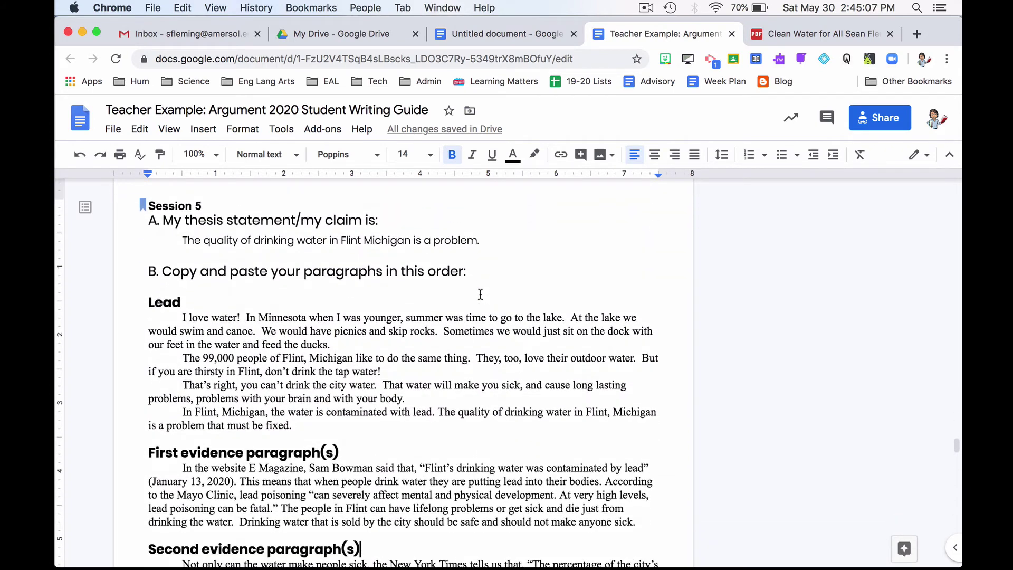
{"action": "scroll", "coordinate": [480, 294], "scroll_direction": "down", "scroll_amount": 2}
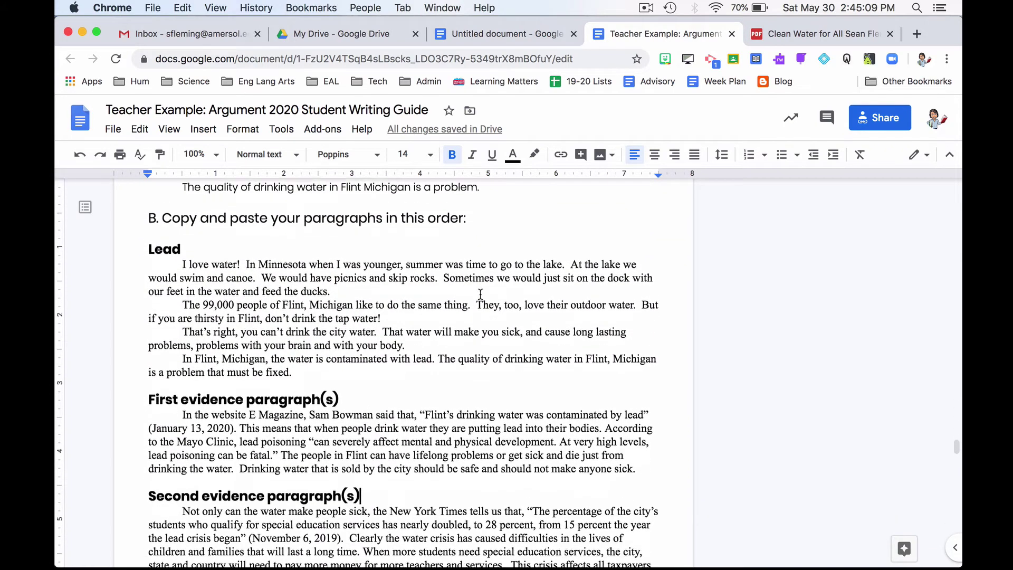
{"action": "left_click_drag", "start_coordinate": [148, 240], "coordinate": [240, 323]}
{"action": "scroll", "coordinate": [242, 320], "scroll_direction": "down", "scroll_amount": 3}
{"action": "scroll", "coordinate": [241, 320], "scroll_direction": "down", "scroll_amount": 3}
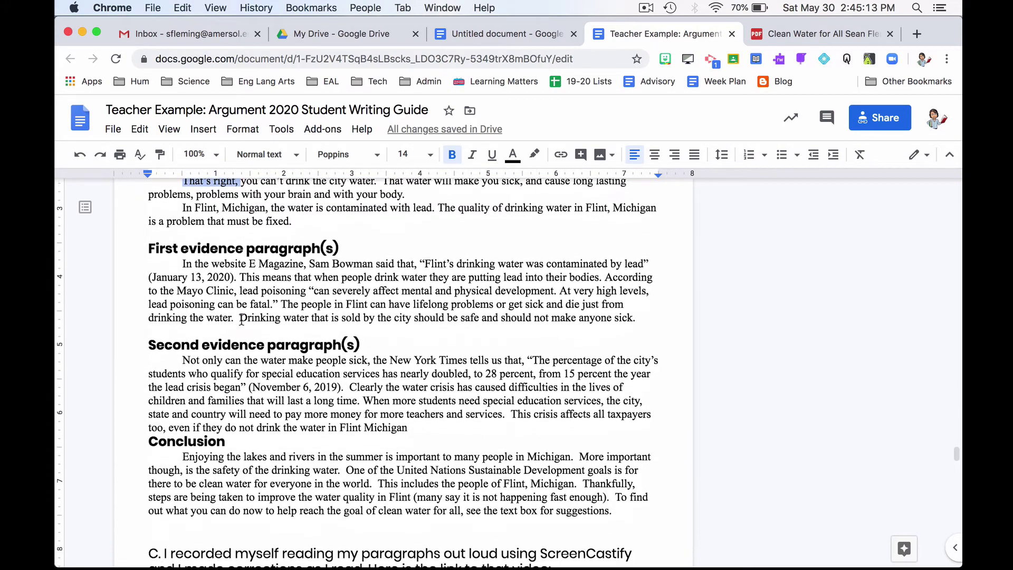
{"action": "scroll", "coordinate": [241, 320], "scroll_direction": "down", "scroll_amount": 3}
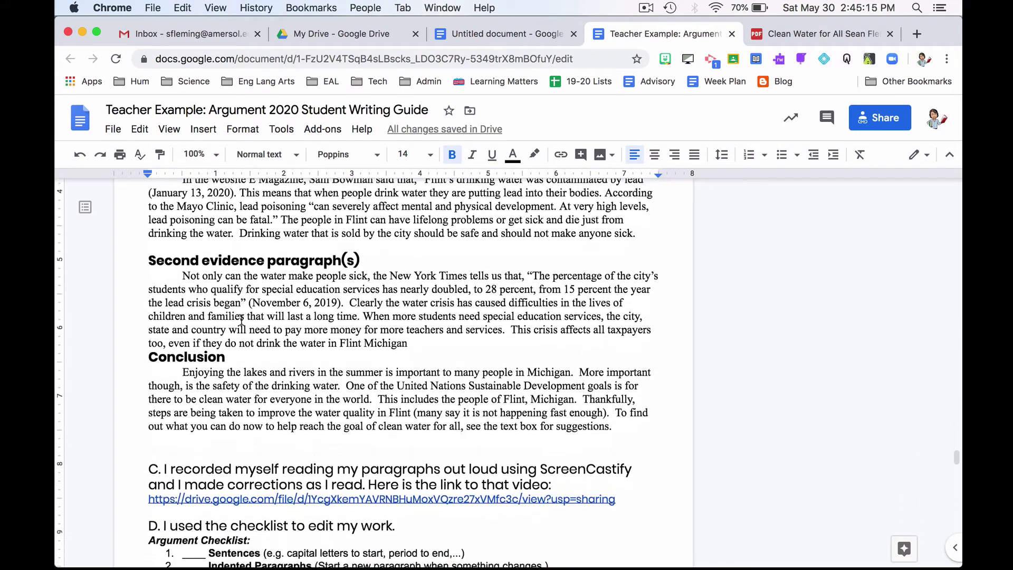
Select the essay from the end of the Conclusion back up to the Lead heading
{"action": "left_click_drag", "start_coordinate": [241, 320], "coordinate": [614, 410]}
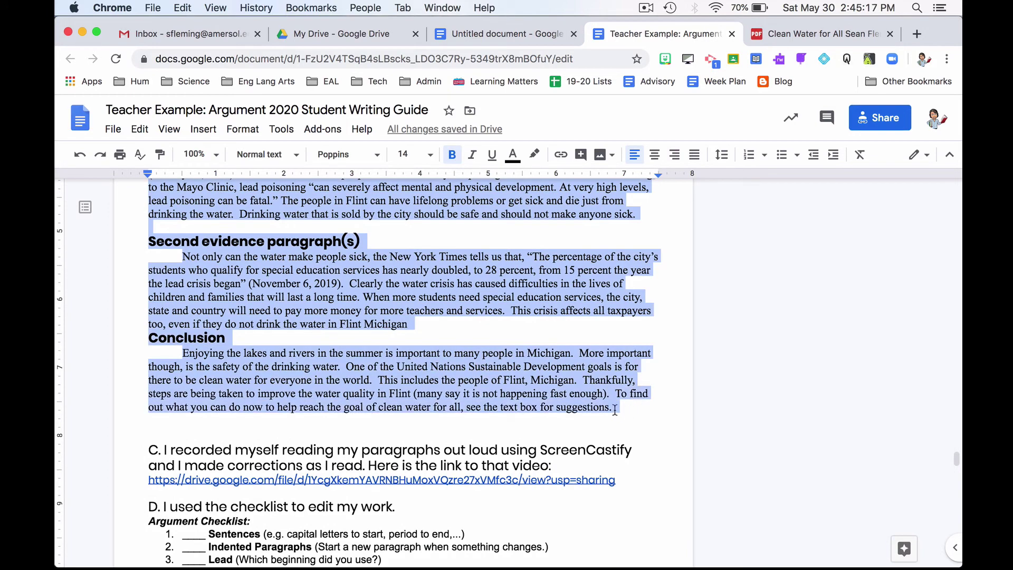
{"action": "left_click", "coordinate": [614, 409]}
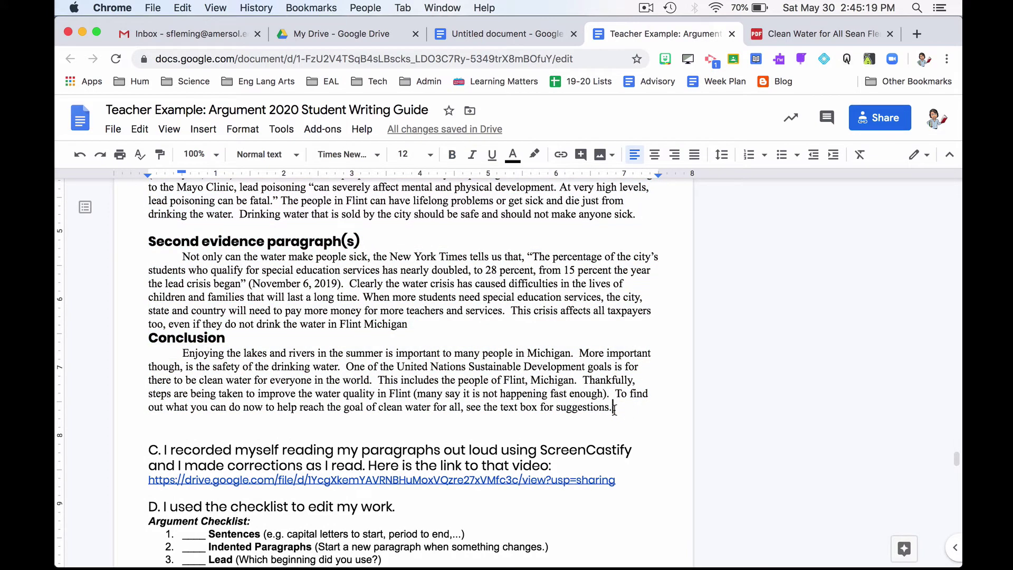
{"action": "left_click_drag", "start_coordinate": [614, 408], "coordinate": [146, 295]}
{"action": "scroll", "coordinate": [355, 296], "scroll_direction": "up", "scroll_amount": 5}
{"action": "scroll", "coordinate": [289, 200], "scroll_direction": "up", "scroll_amount": 2}
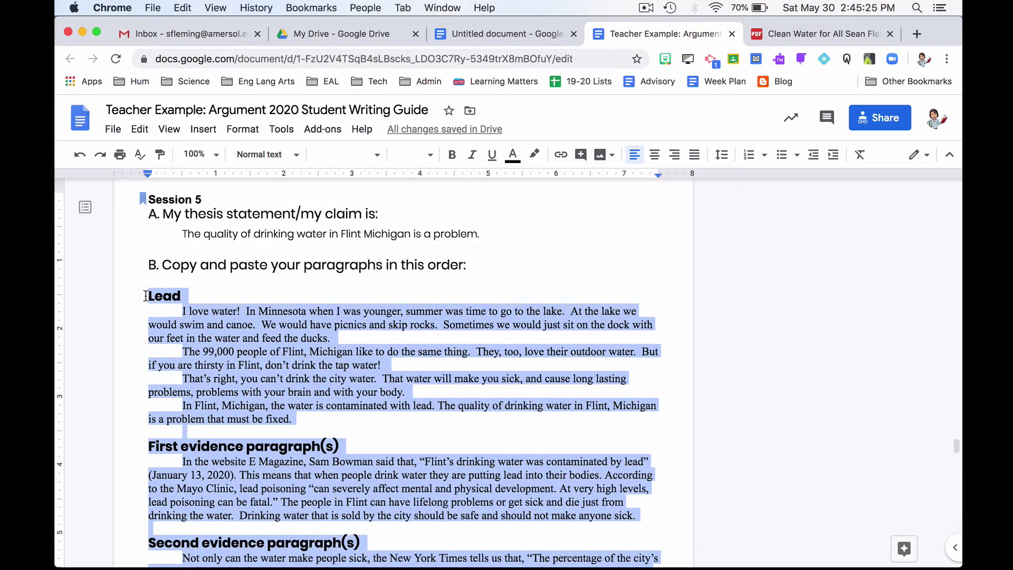
Paste the copied essay into the Untitled document below the author's name
{"action": "left_click", "coordinate": [517, 33]}
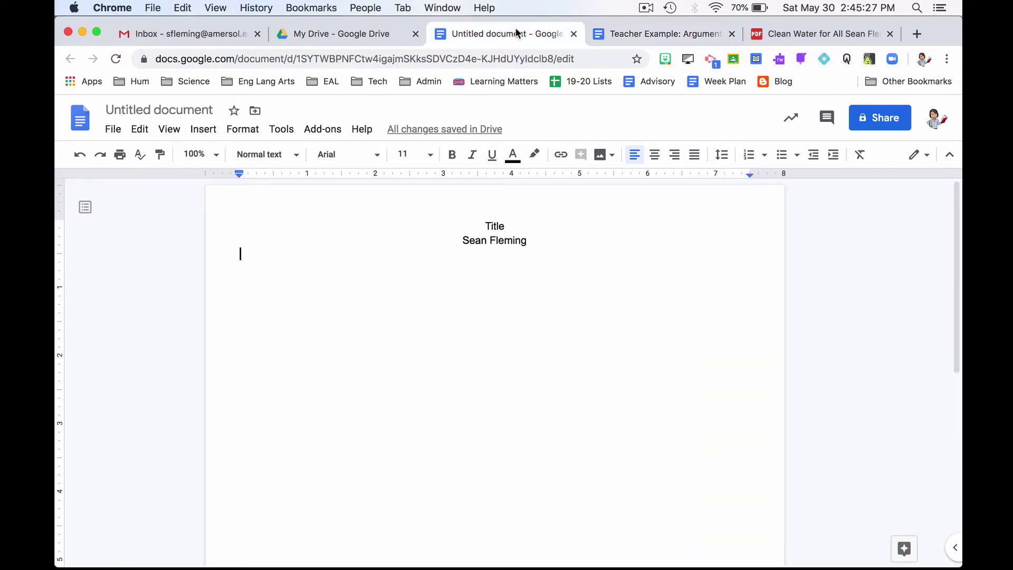
{"action": "key", "text": "super+v"}
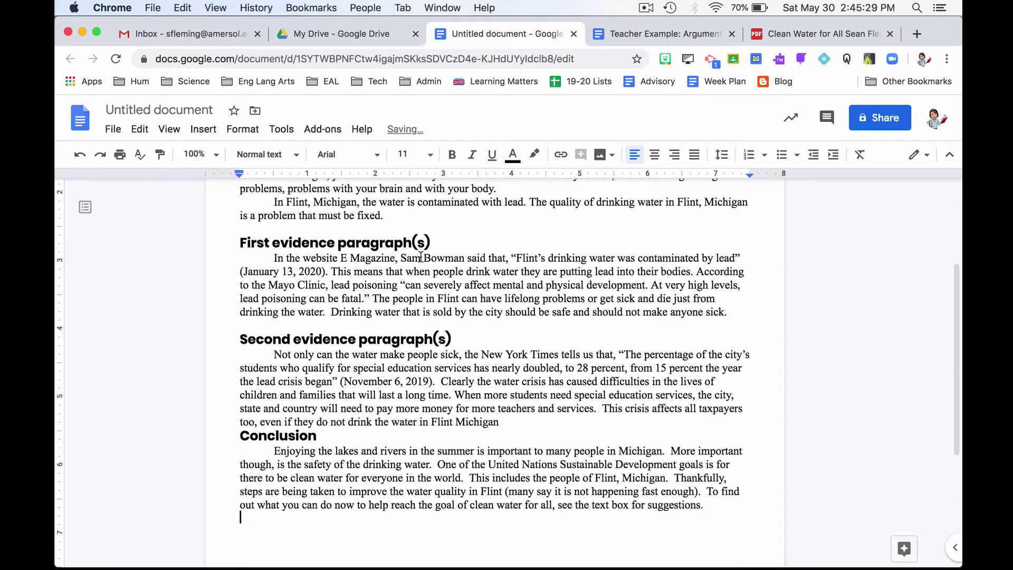
{"action": "scroll", "coordinate": [421, 257], "scroll_direction": "up", "scroll_amount": 5}
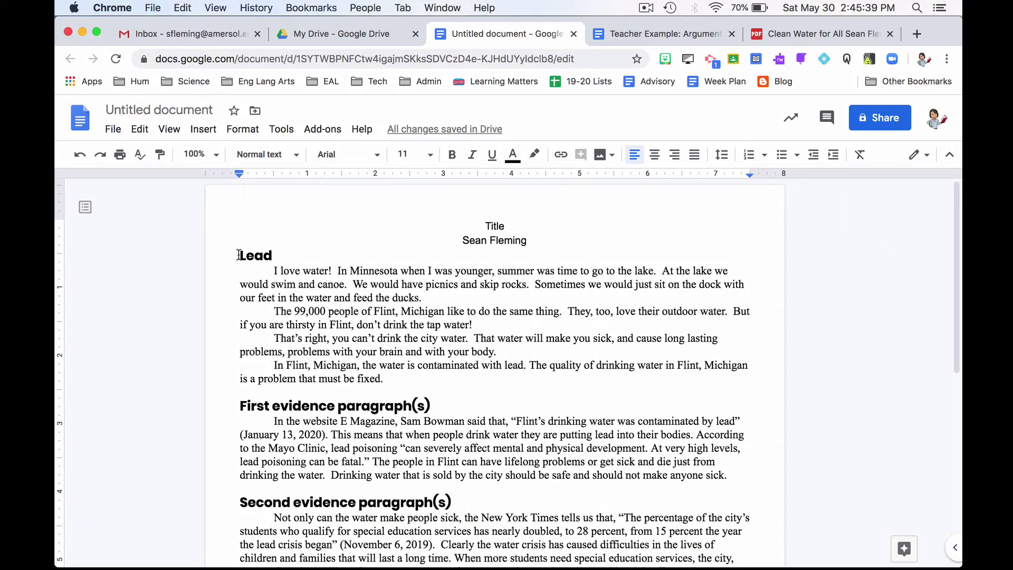
Make the essay text 12 pt and add an empty line after the Conclusion
{"action": "left_click_drag", "start_coordinate": [240, 255], "coordinate": [401, 378]}
{"action": "left_click_drag", "start_coordinate": [429, 414], "coordinate": [710, 520]}
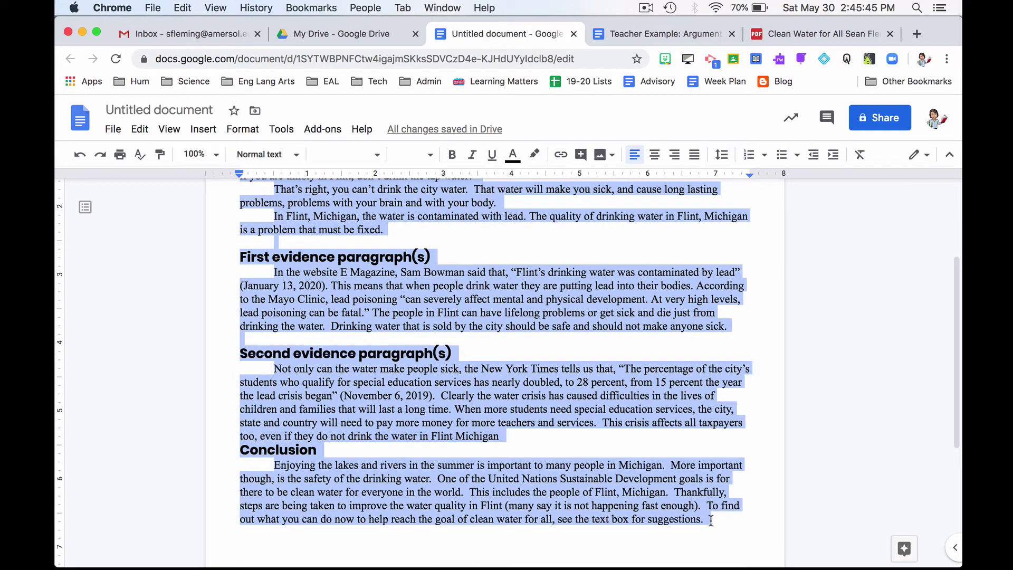
{"action": "left_click", "coordinate": [430, 154]}
{"action": "left_click", "coordinate": [412, 274]}
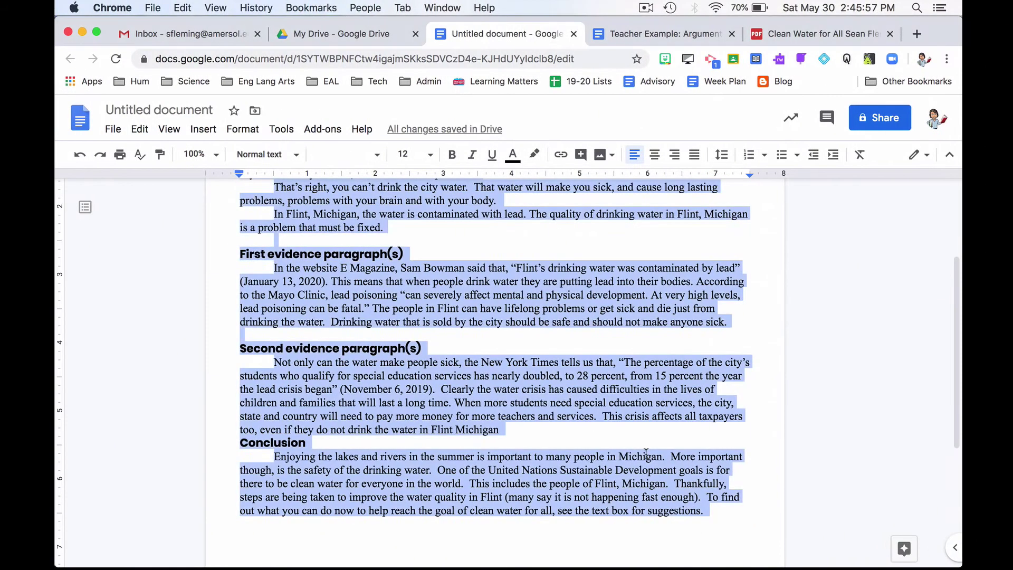
{"action": "left_click", "coordinate": [715, 512]}
{"action": "key", "text": "Return"}
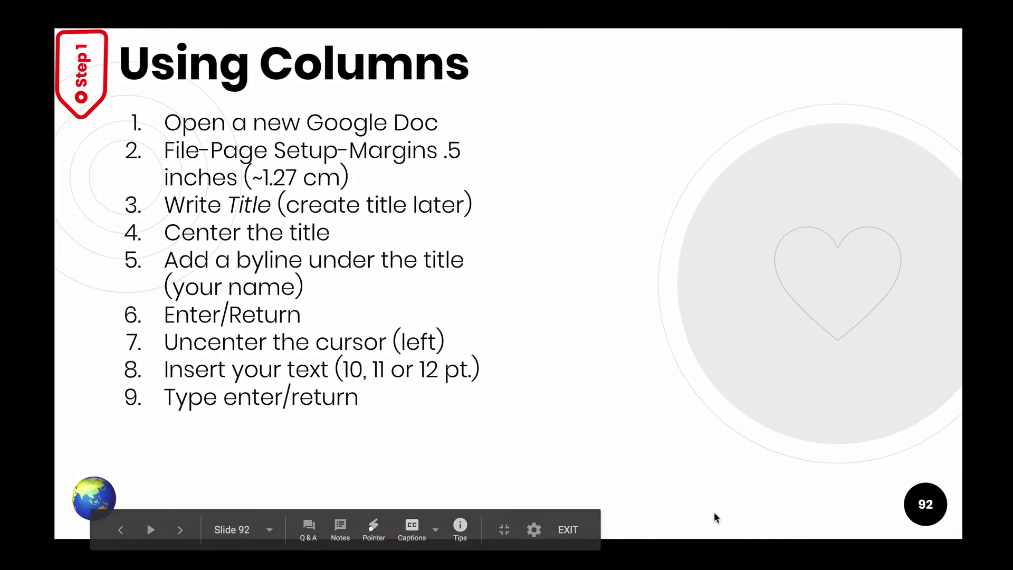
Select the essay from Lead to Conclusion and apply the two-column layout
{"action": "key", "text": "Right"}
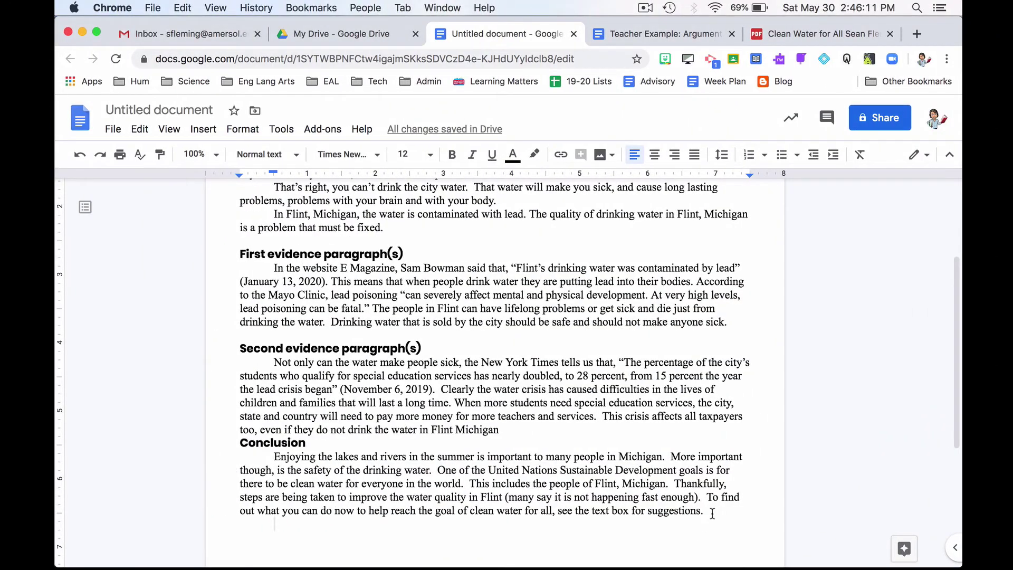
{"action": "left_click_drag", "start_coordinate": [711, 513], "coordinate": [239, 252]}
{"action": "scroll", "coordinate": [268, 365], "scroll_direction": "up", "scroll_amount": 2}
{"action": "scroll", "coordinate": [268, 365], "scroll_direction": "up", "scroll_amount": 3}
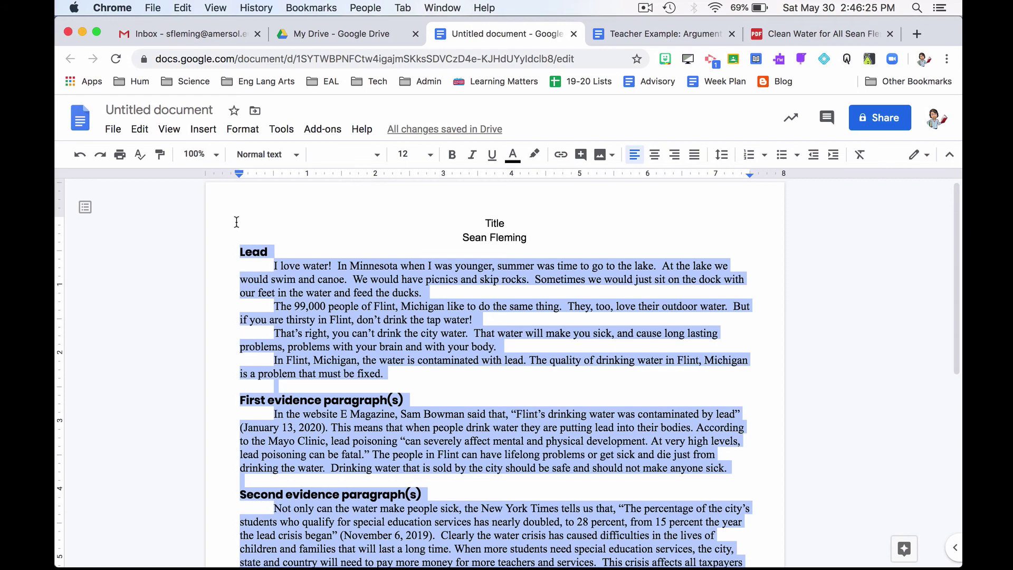
{"action": "left_click", "coordinate": [244, 129]}
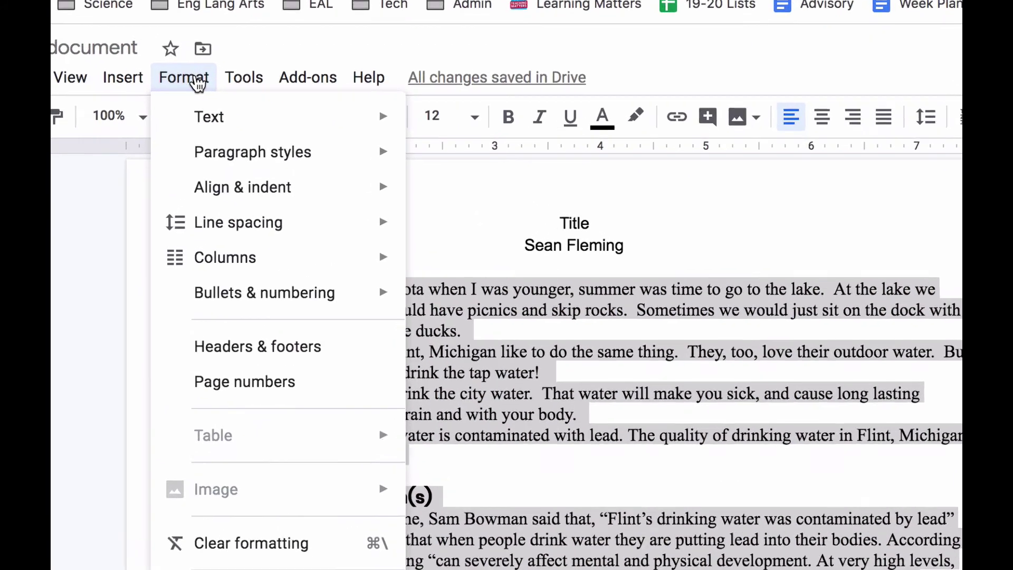
{"action": "mouse_move", "coordinate": [222, 261]}
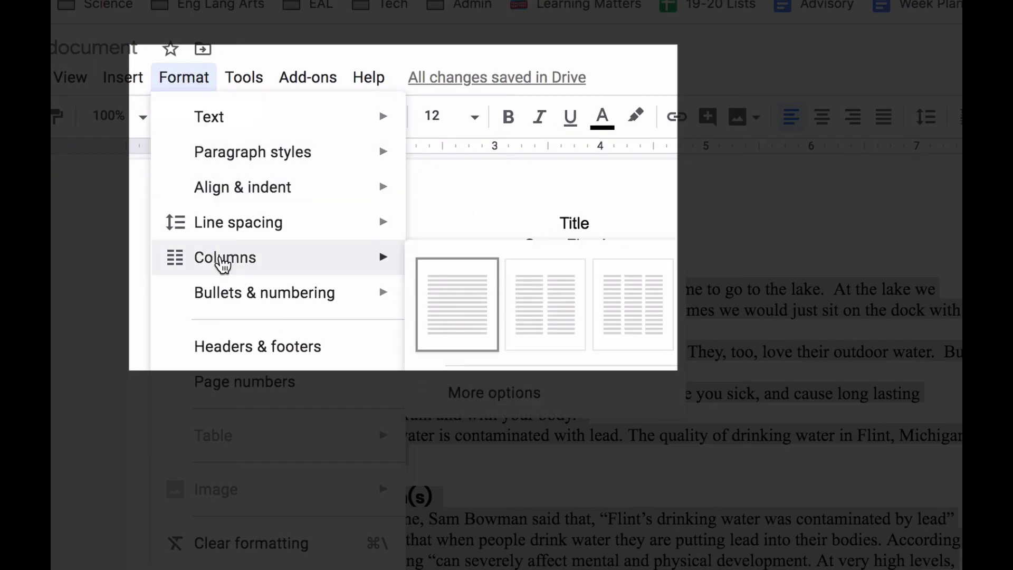
{"action": "left_click", "coordinate": [555, 335]}
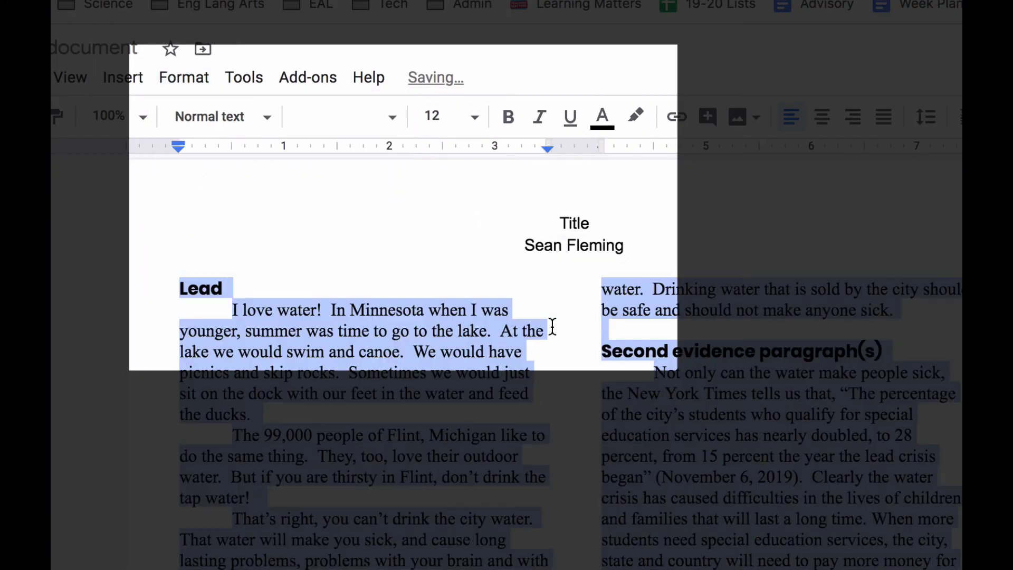